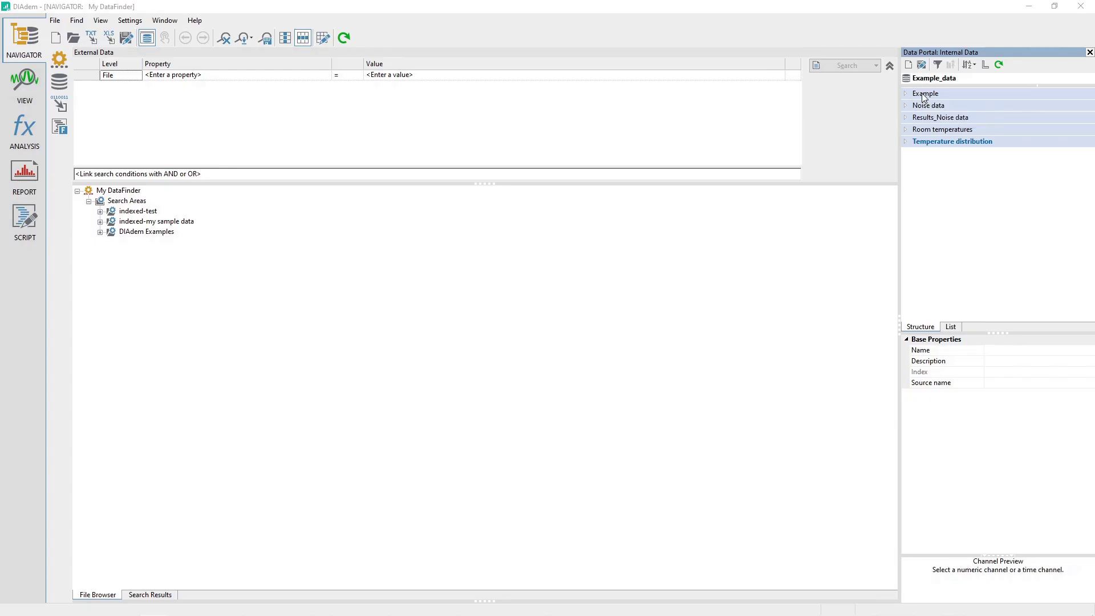
- Expand the Example group in the Data Portal and set it as the default group
click(924, 95)
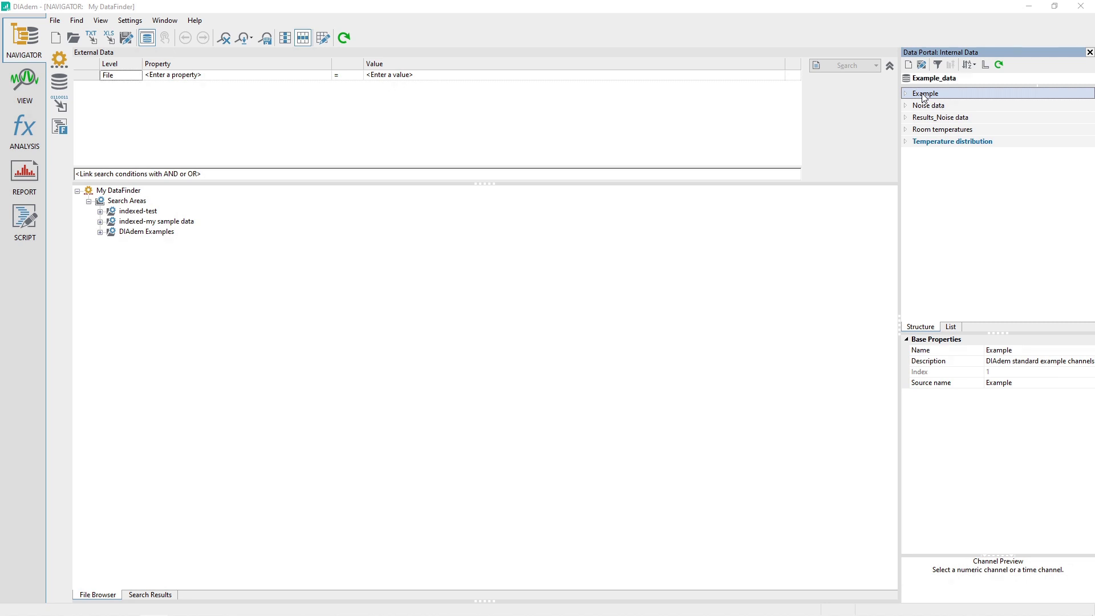
click(906, 95)
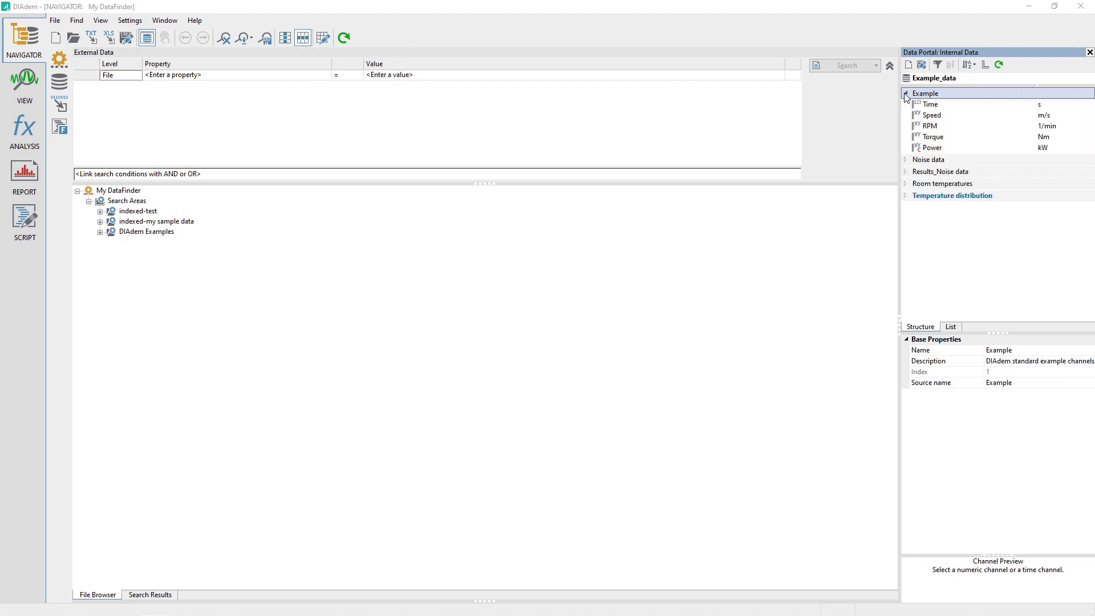
right_click(925, 93)
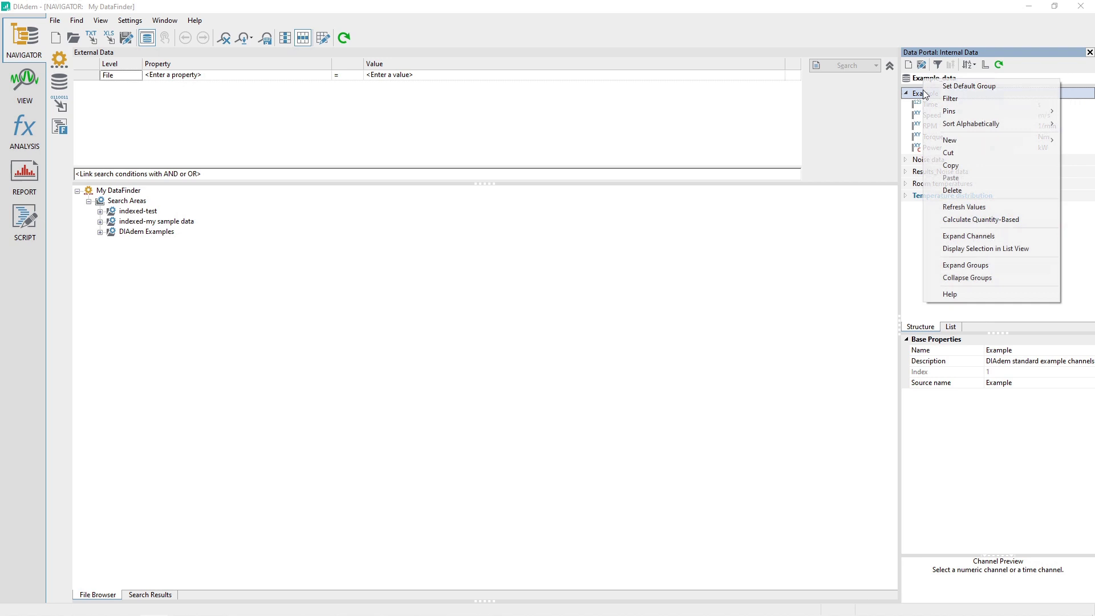
click(1004, 87)
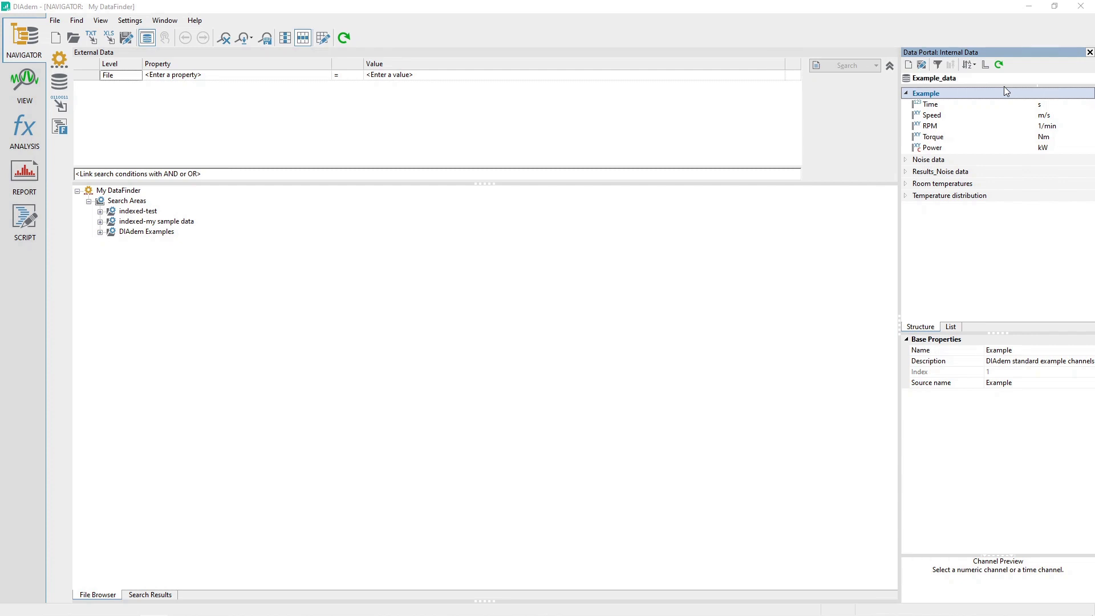
- Open Single Classification from the Statistics functions in ANALYSIS
click(19, 136)
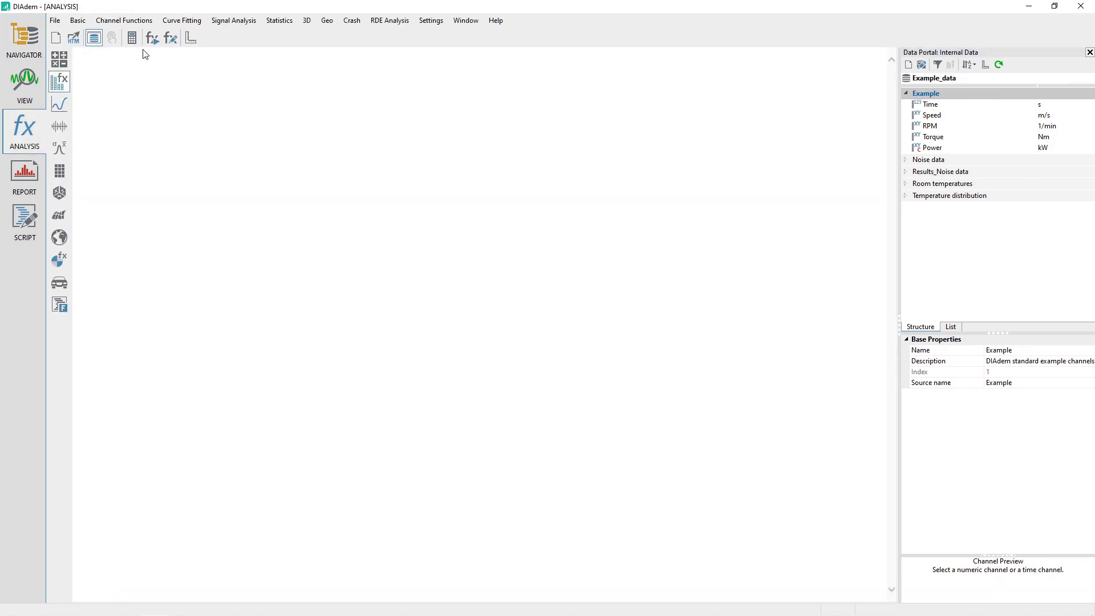
click(280, 21)
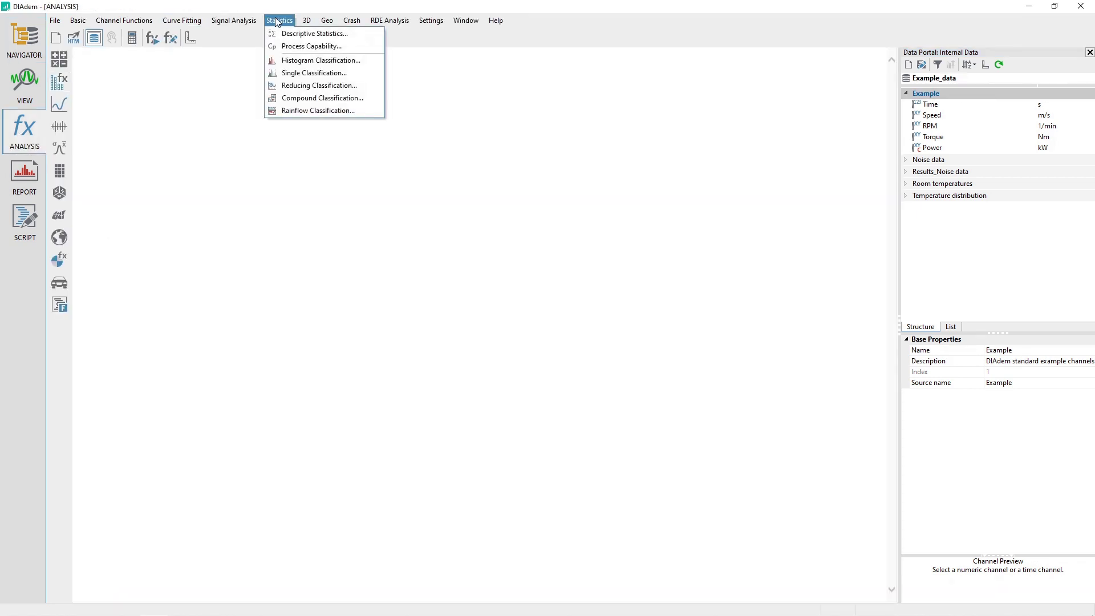
click(314, 73)
click(345, 224)
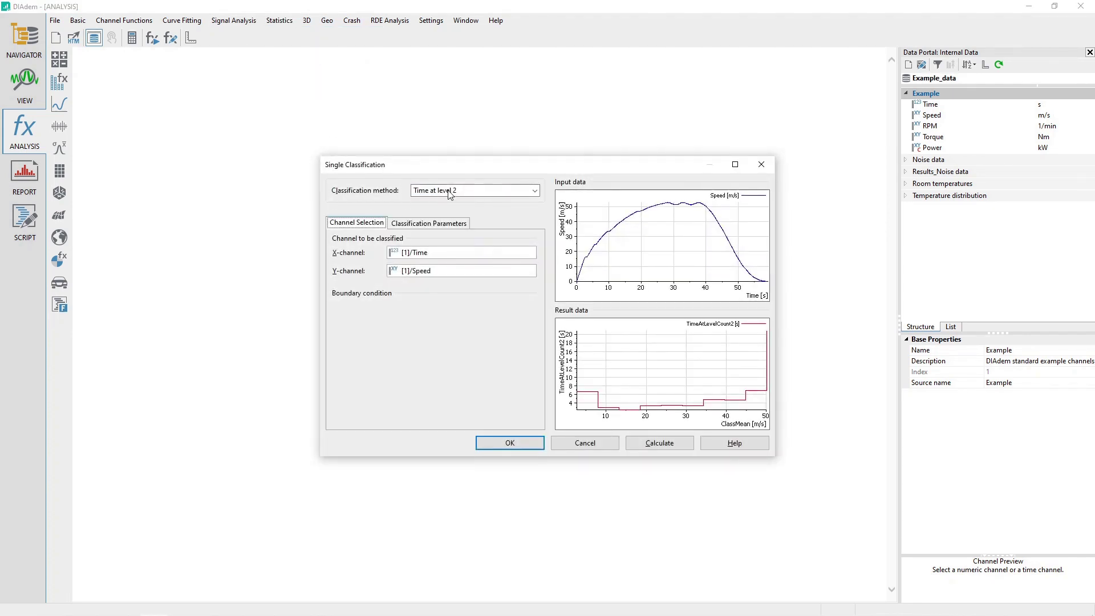
- Choose the Time at level 2 method, with Speed as Y-channel and Time as X-channel
click(474, 191)
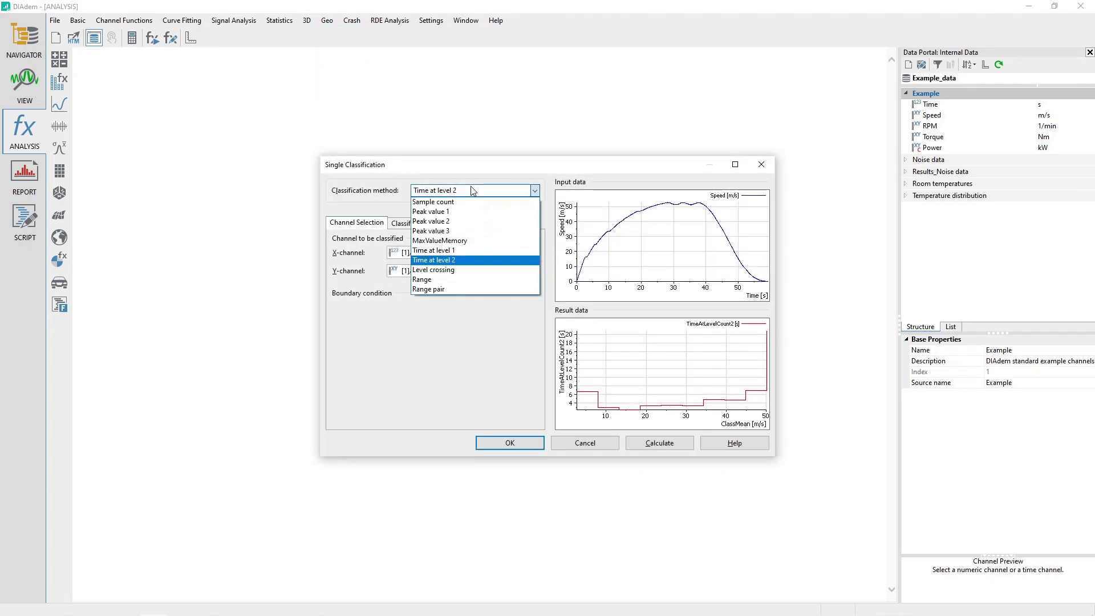
click(472, 261)
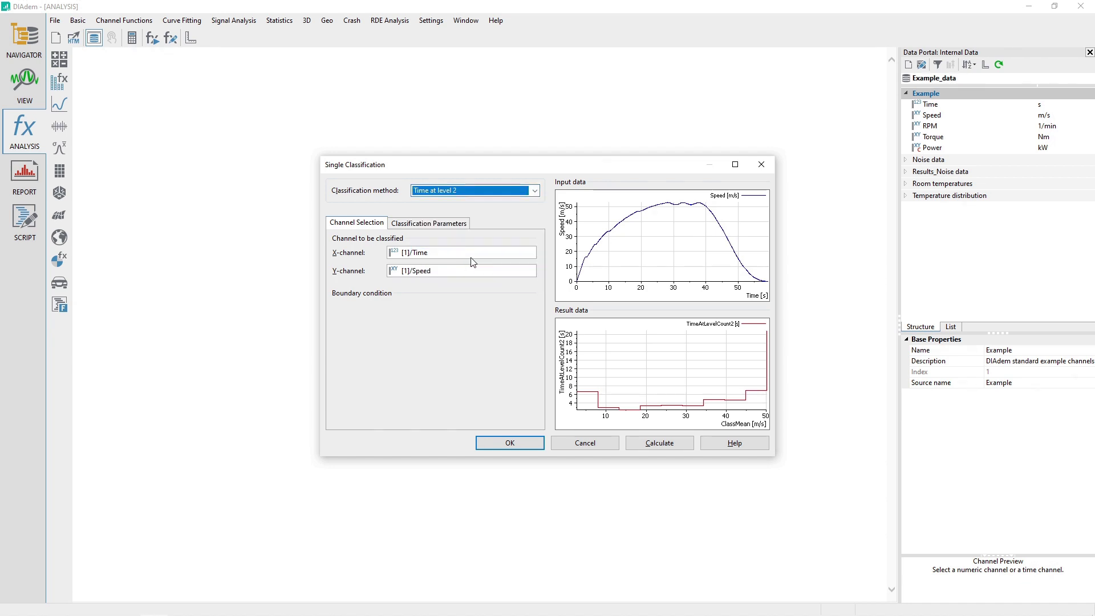
click(339, 226)
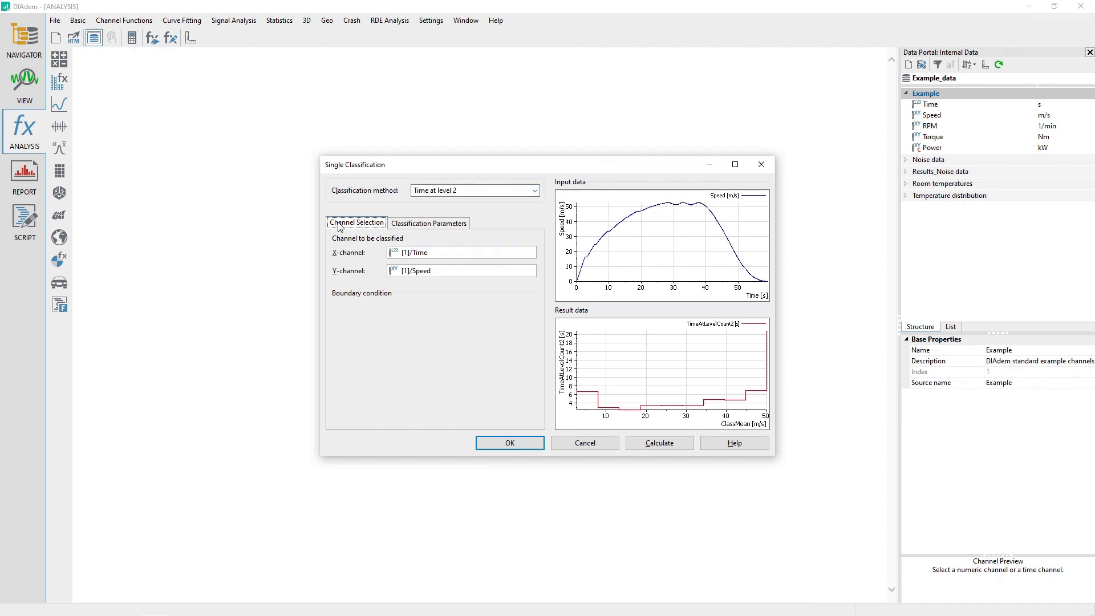
click(930, 118)
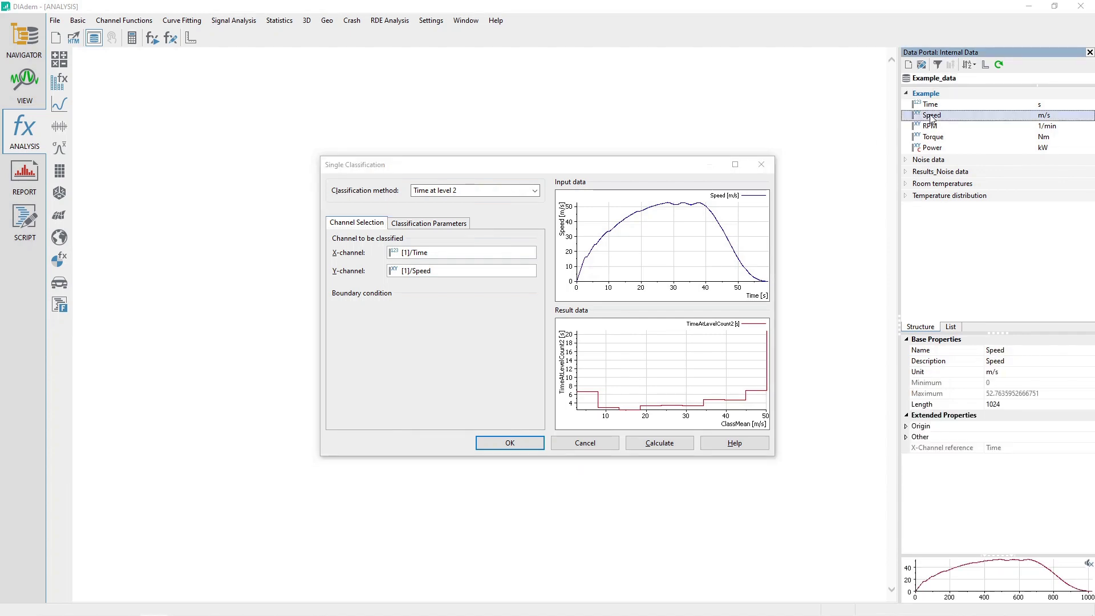
click(467, 269)
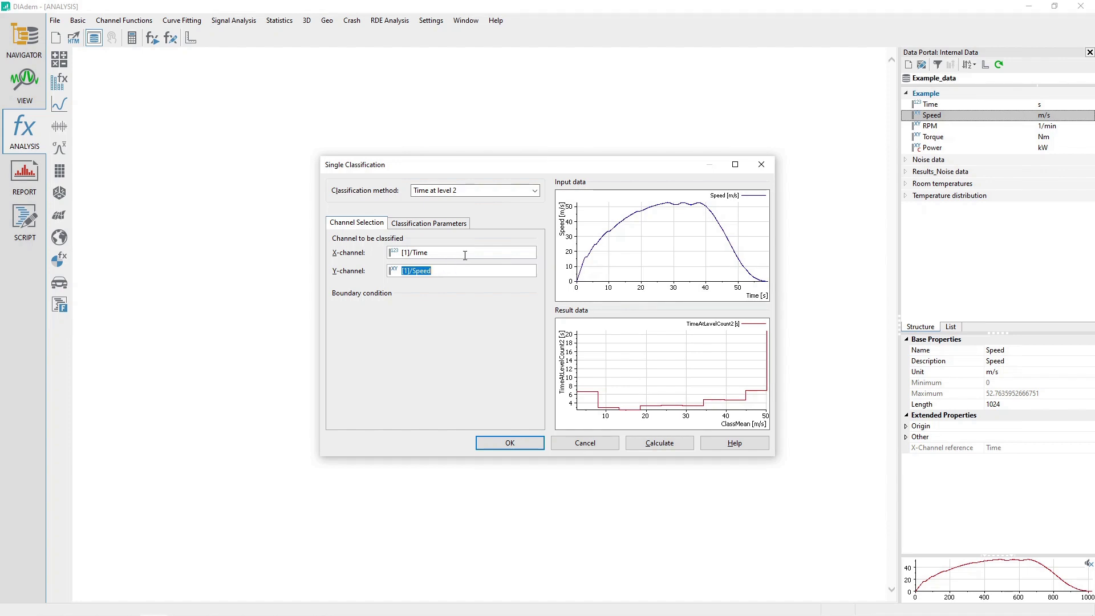
click(465, 255)
- Calculate the classification of Speed with absolute frequency and 10 automatic classes
click(467, 273)
click(441, 227)
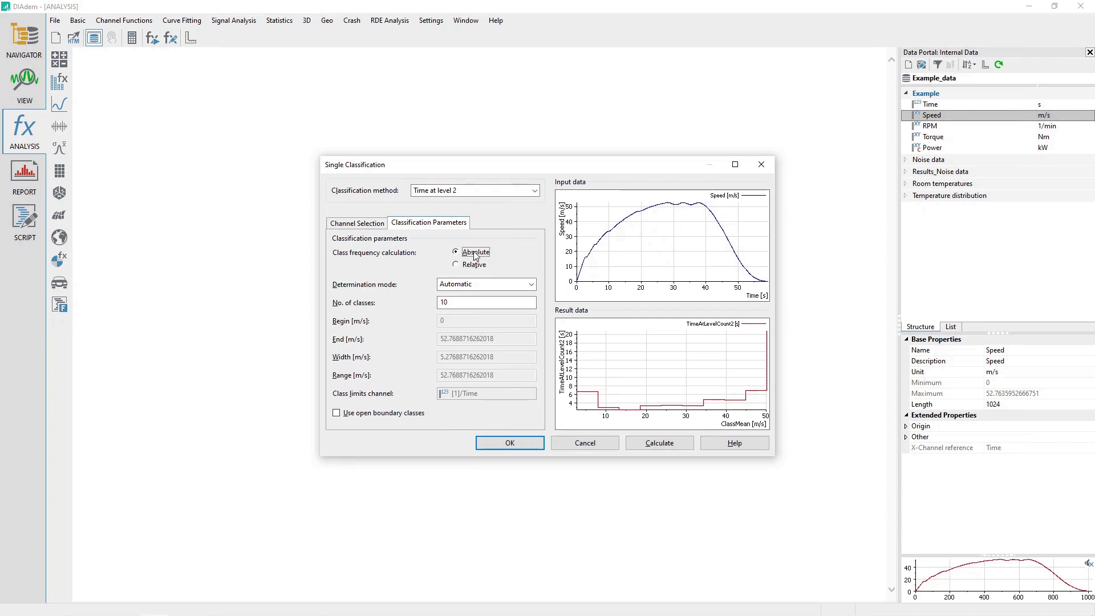
click(531, 286)
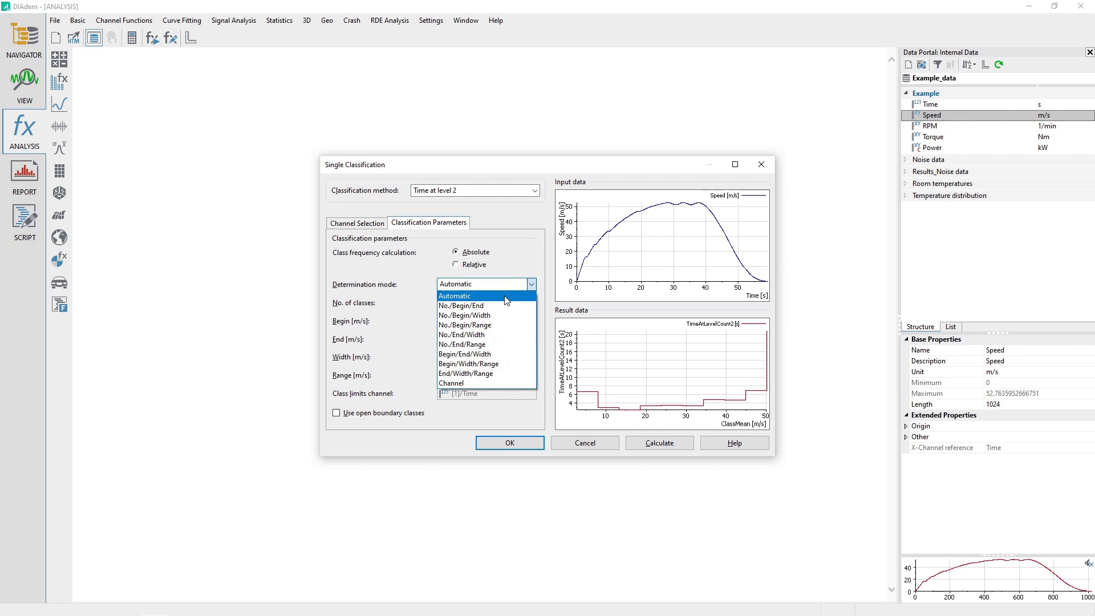
click(505, 297)
click(495, 303)
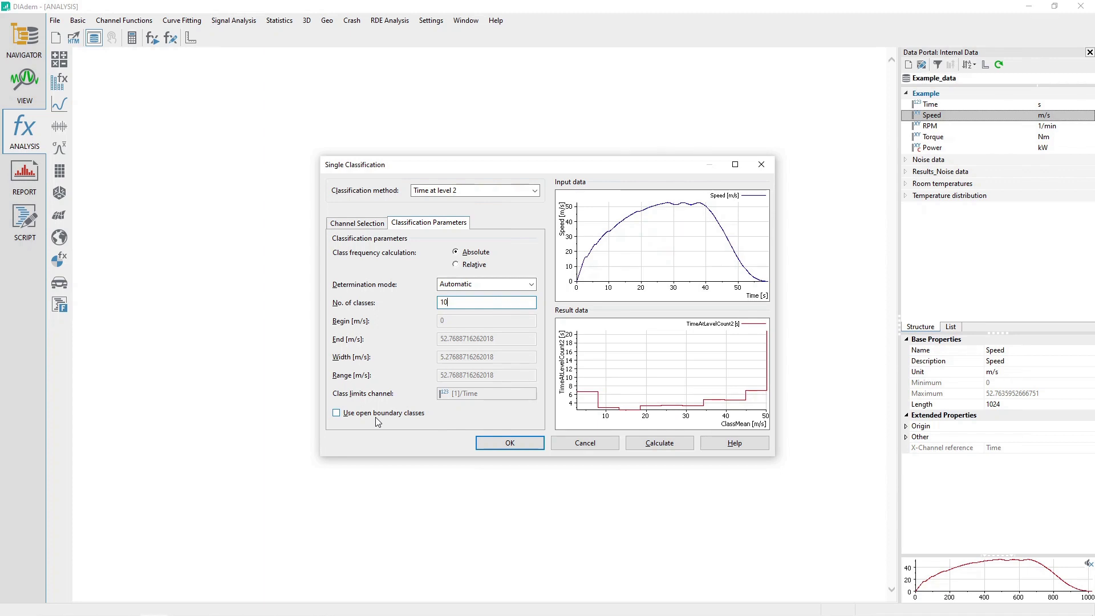
click(667, 447)
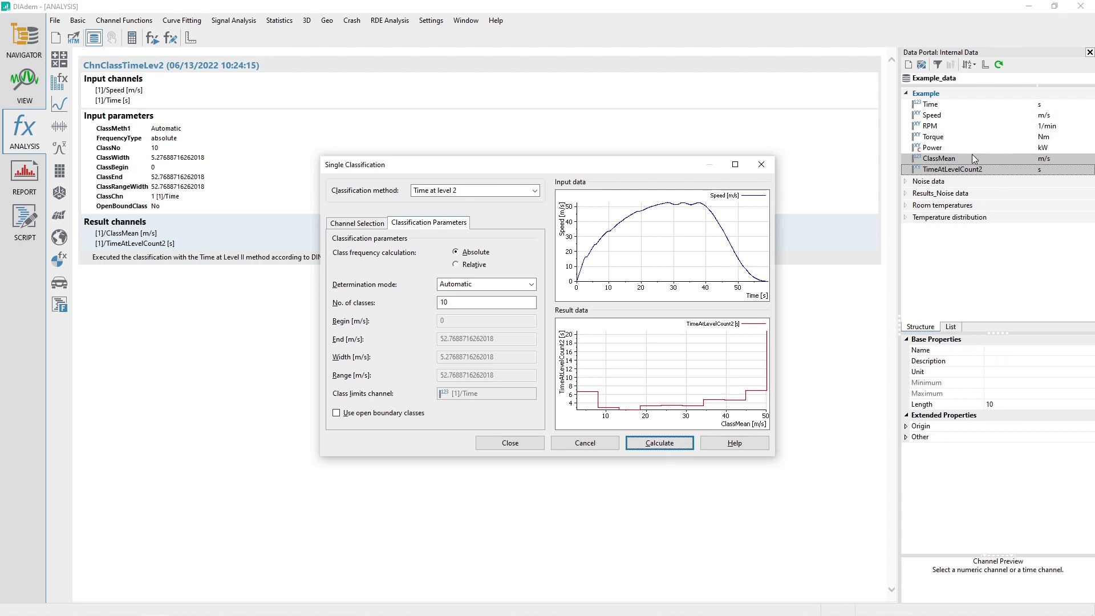
- Close the Single Classification dialog and select the ClassMean and TimeAtLevelCount2 result channels
click(510, 443)
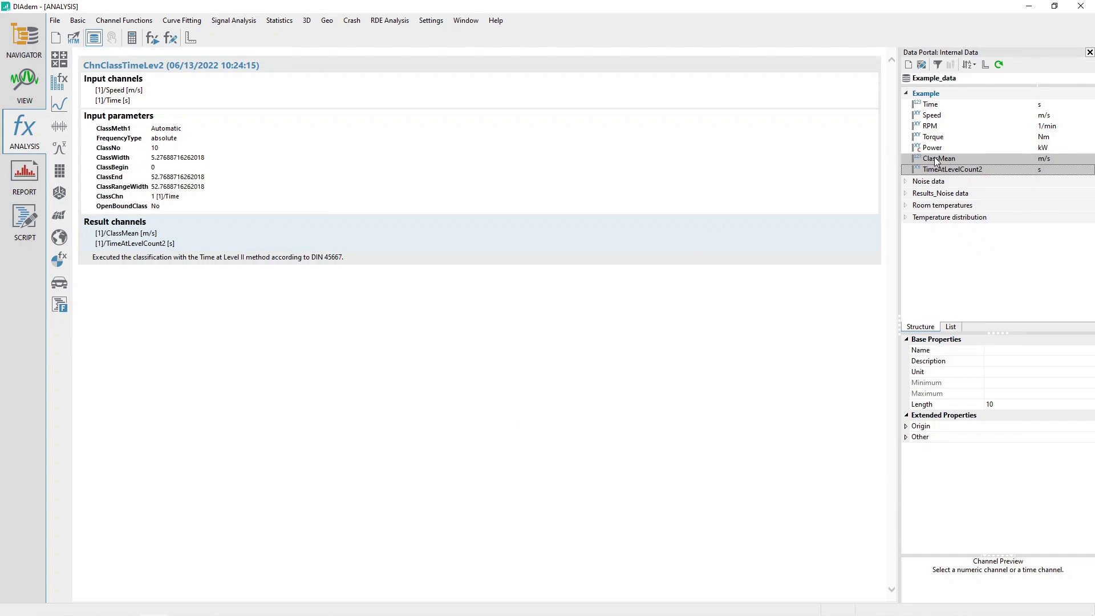
drag(936, 163, 893, 185)
mouse_move(265, 589)
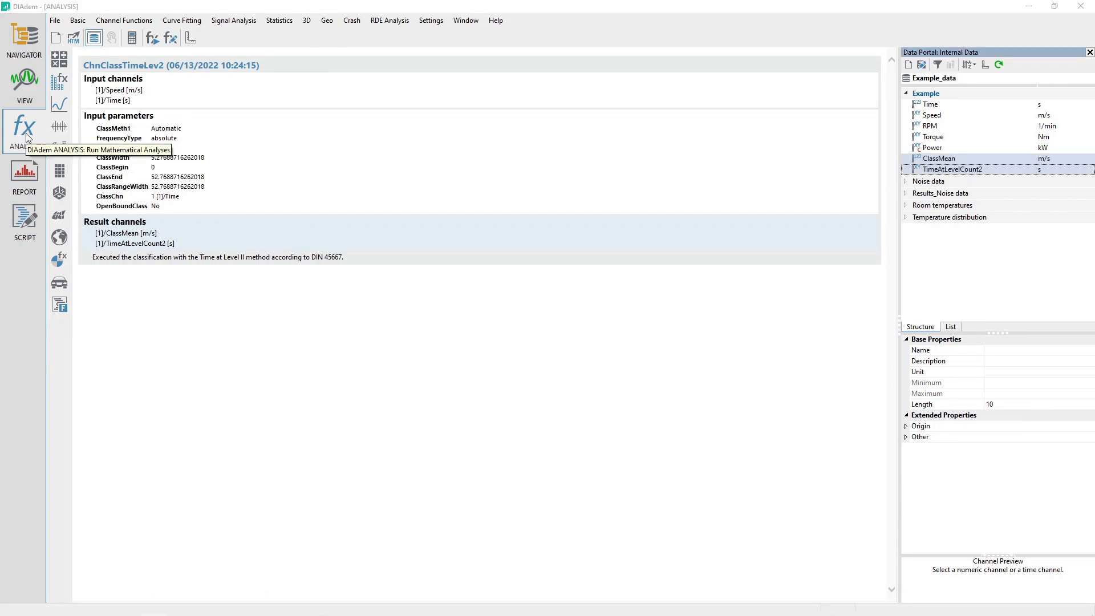
- Create a new VIEW layout split into two stacked areas
click(21, 88)
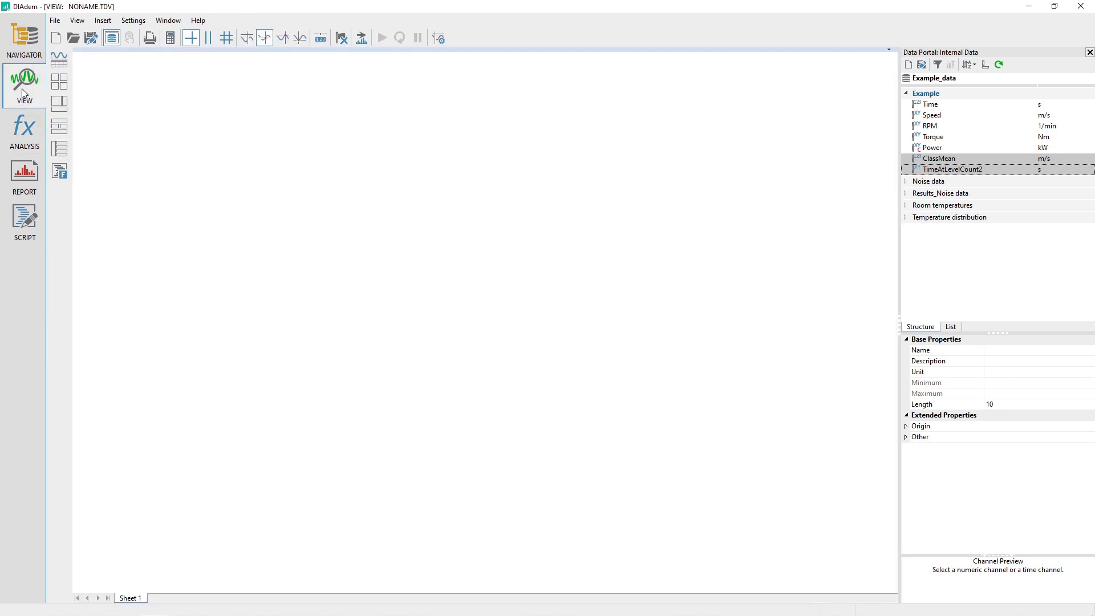
click(55, 20)
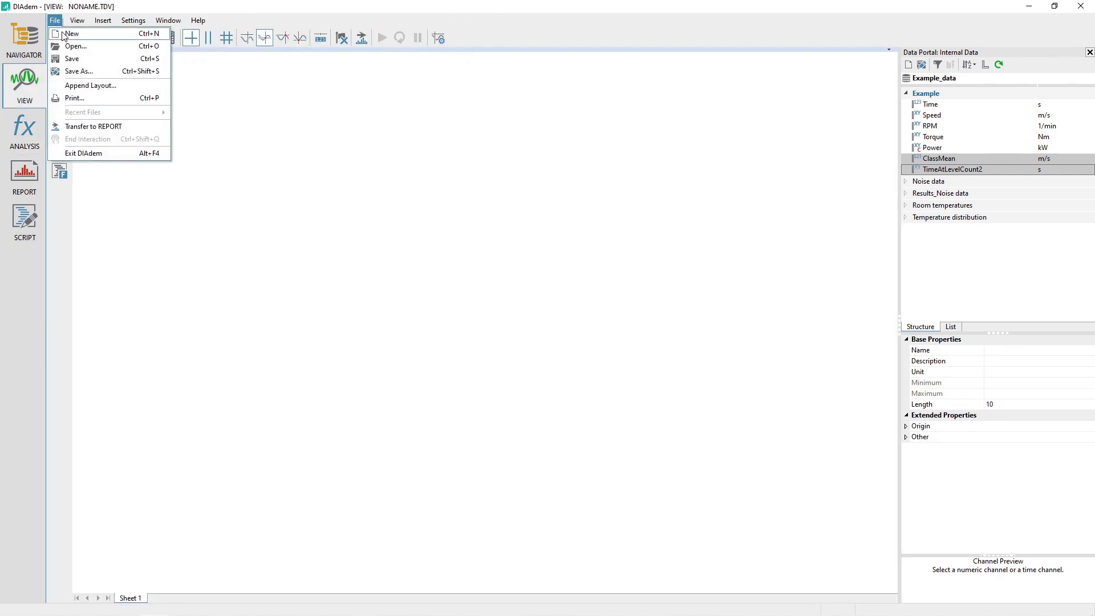
click(71, 33)
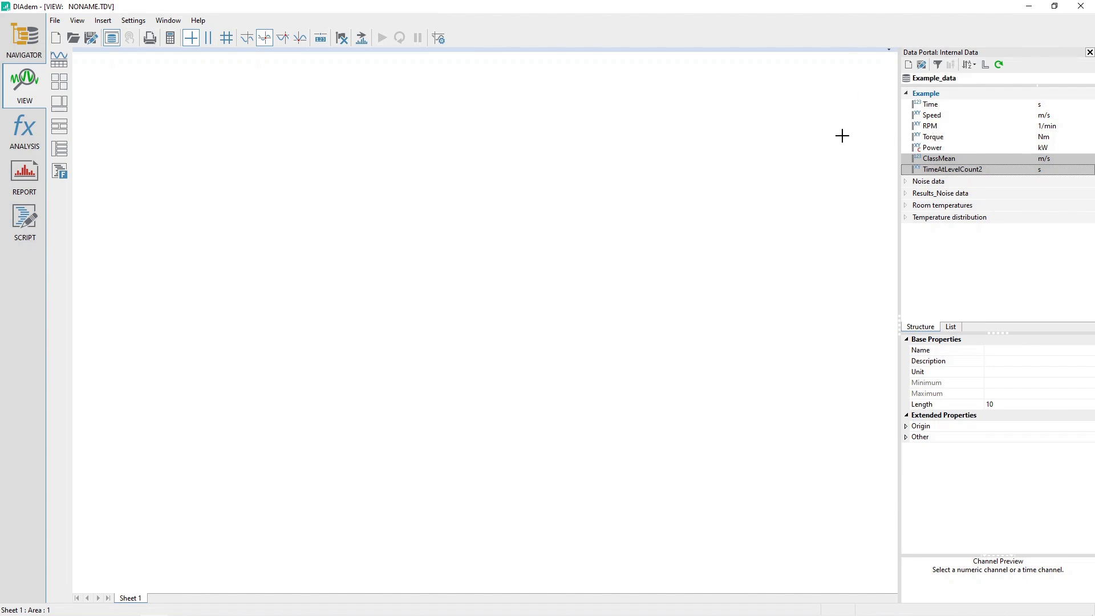
click(62, 84)
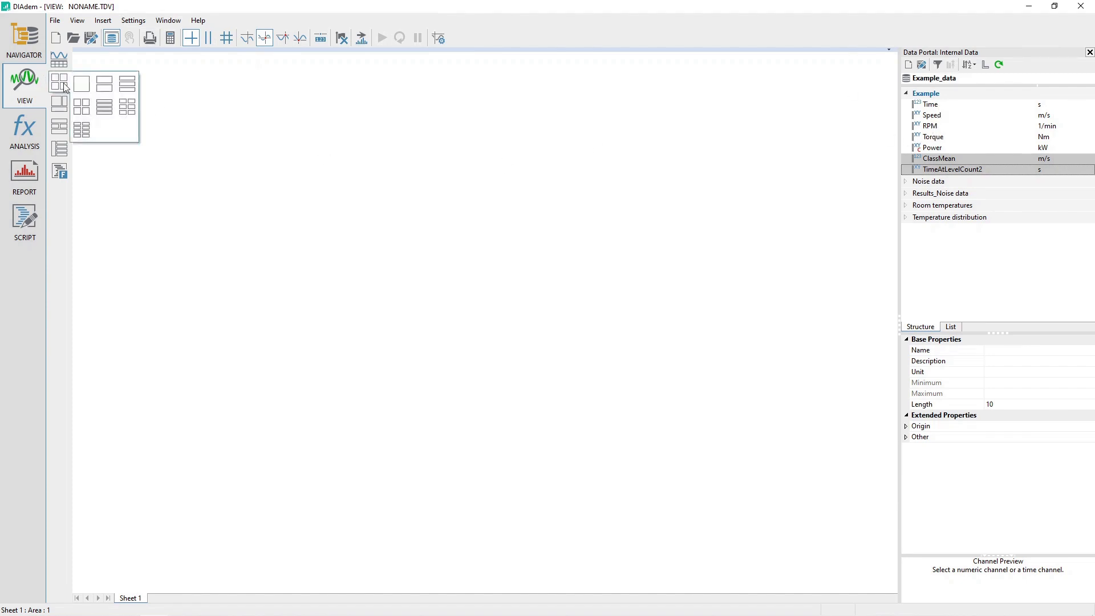
click(104, 85)
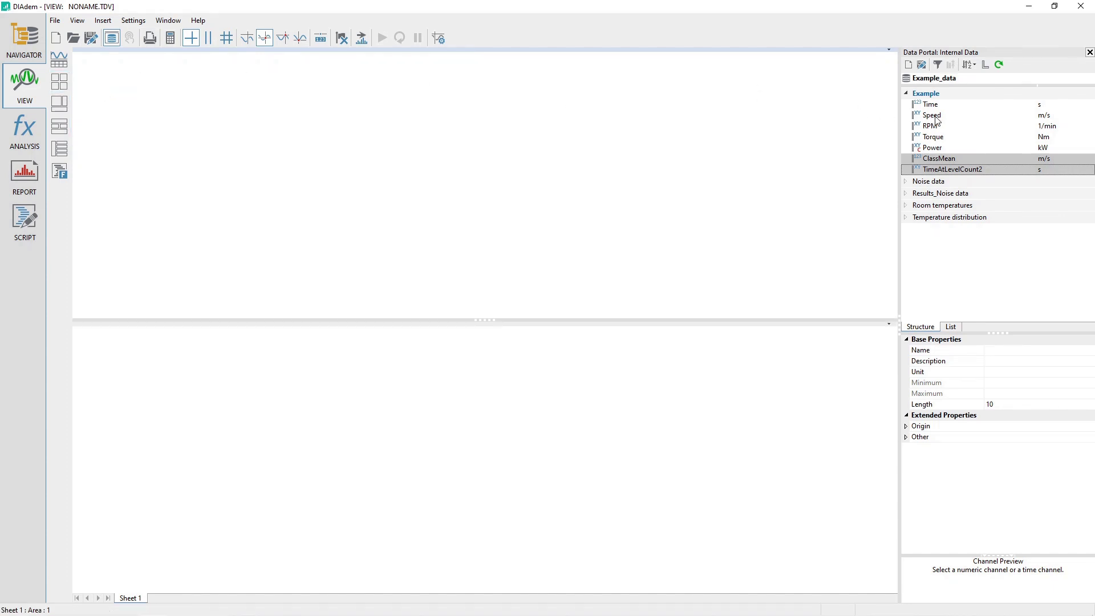
- Plot TimeAtLevelCount2 against ClassMean as a 2D axis system in the top area
click(940, 159)
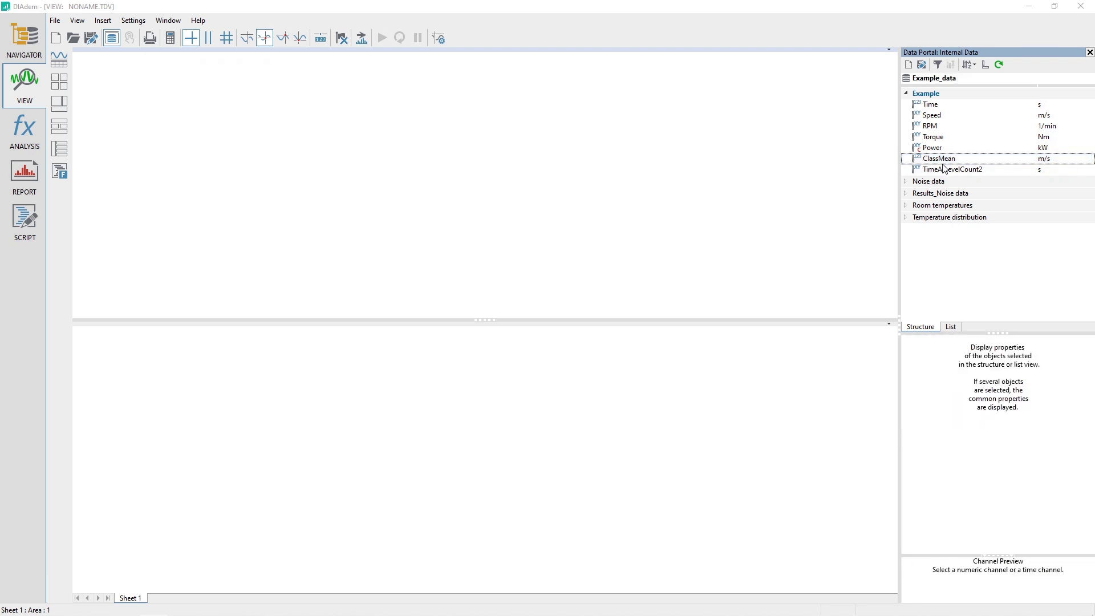
ctrl+click(944, 170)
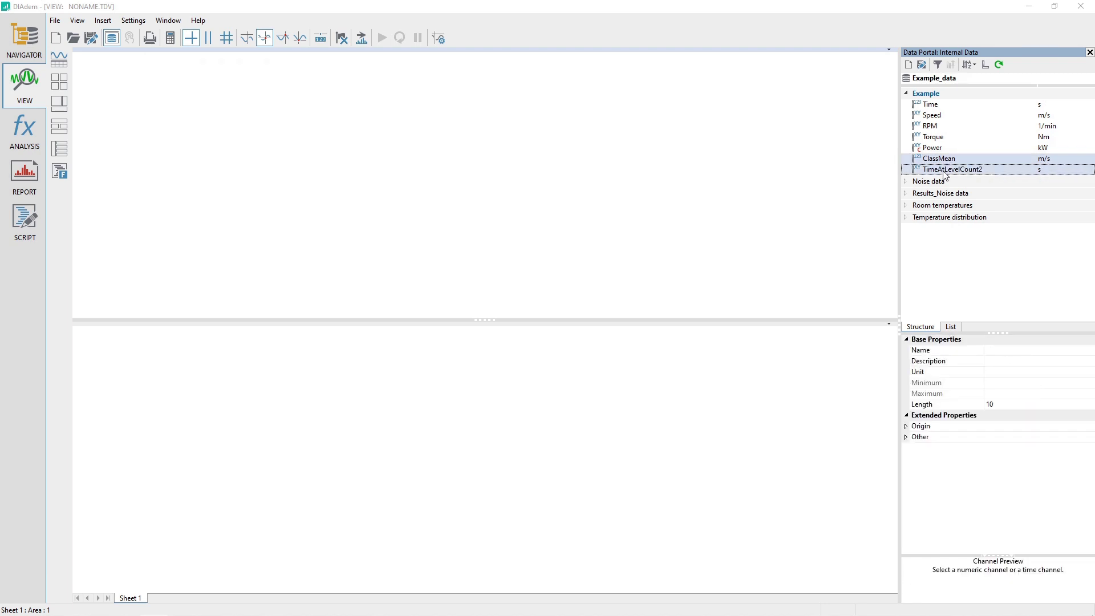
drag(944, 170, 496, 145)
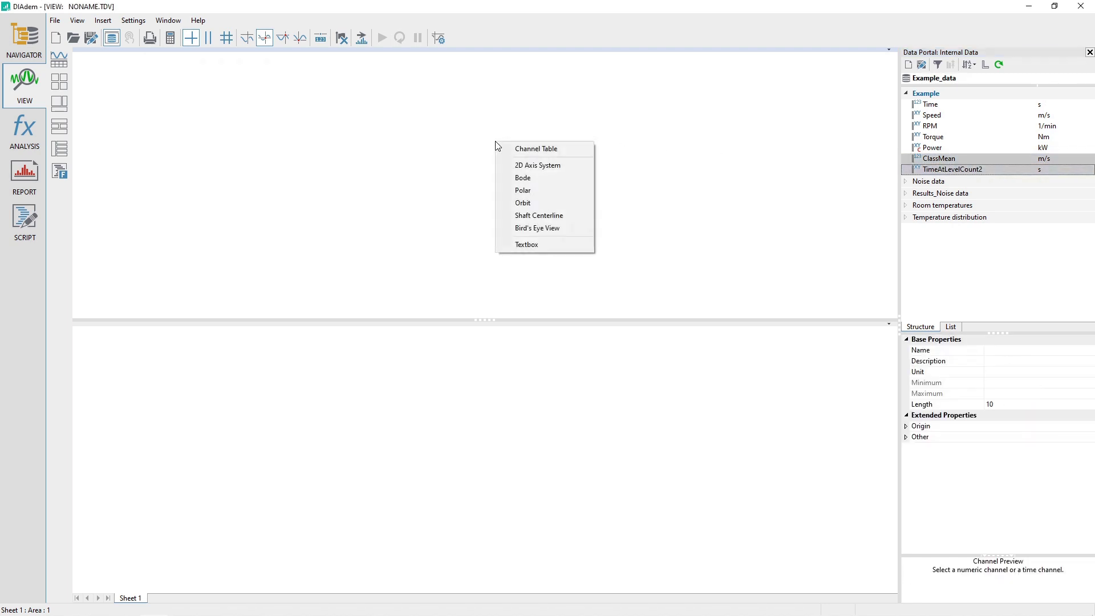
click(566, 166)
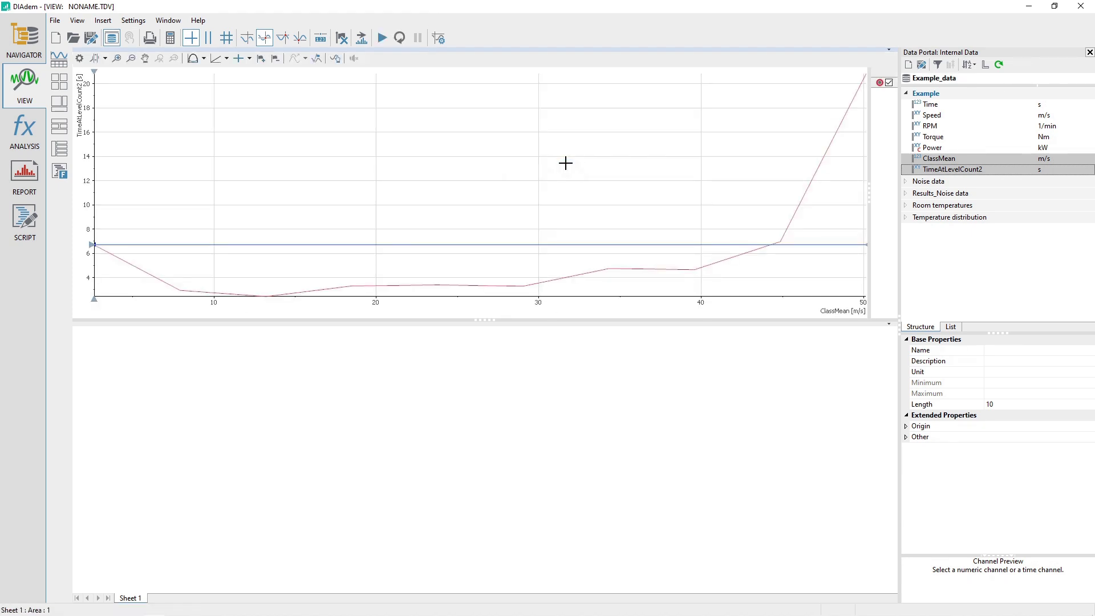
- Change the TimeAtLevelCount2 curve type to Stair curve in the 2D Axis System settings
double_click(451, 141)
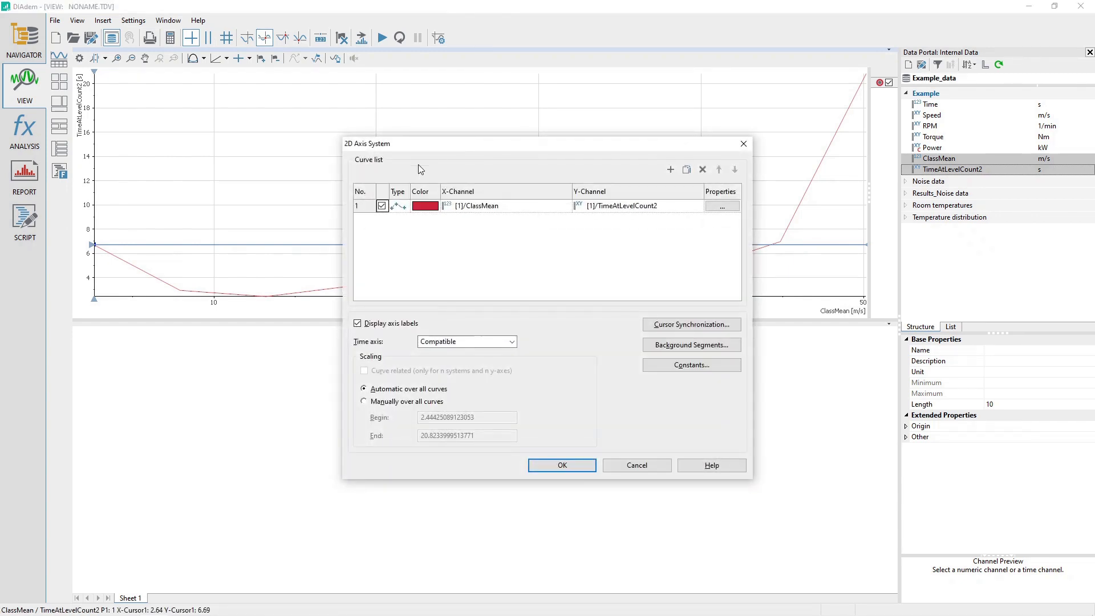
click(354, 213)
click(402, 209)
click(404, 212)
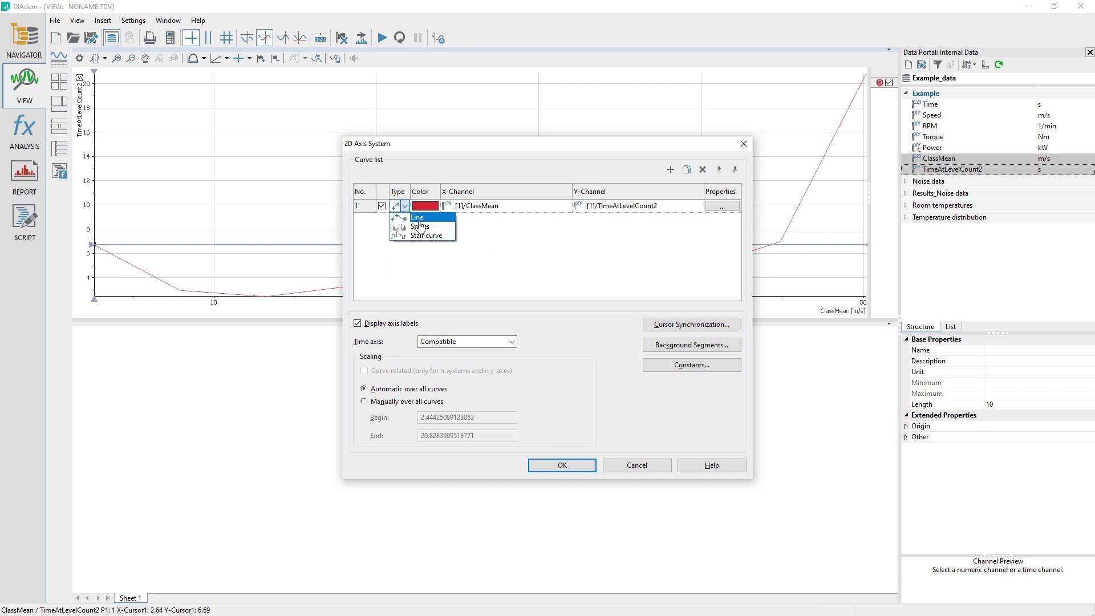
click(443, 236)
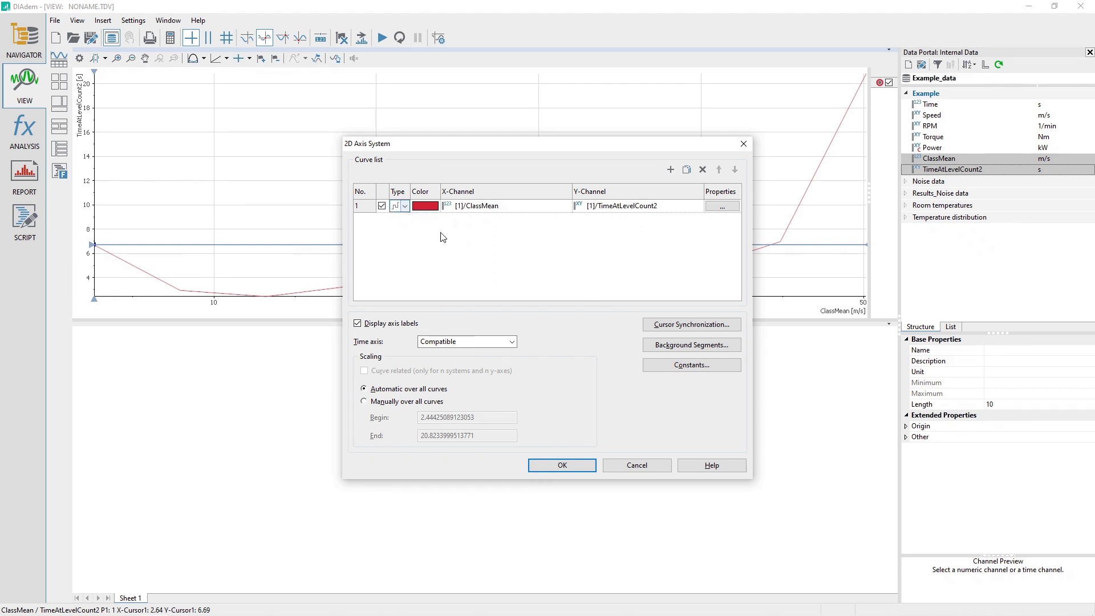
click(579, 466)
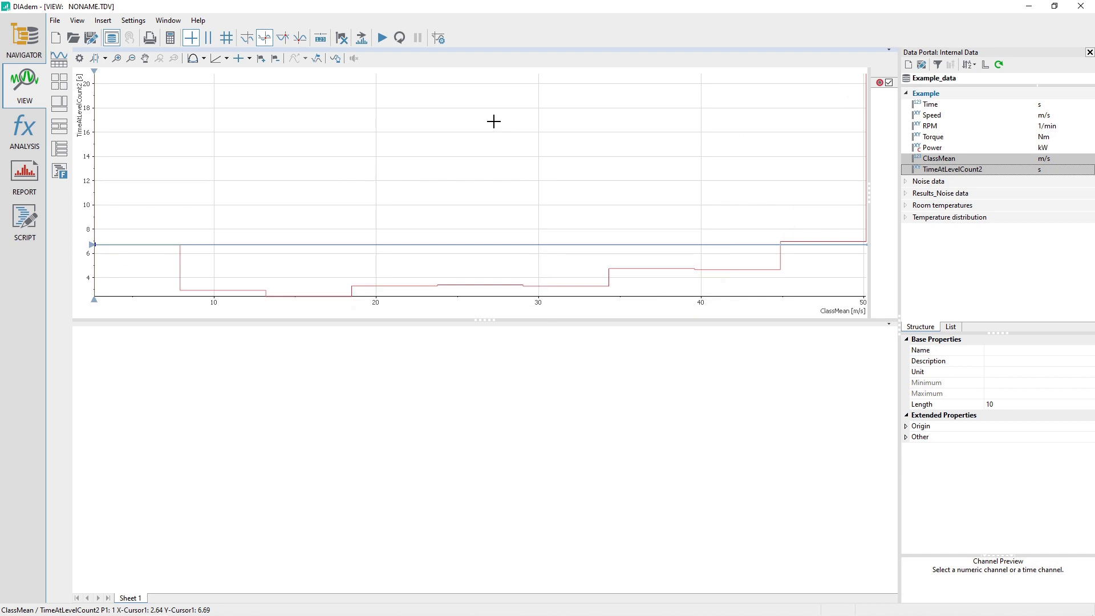
- Show ClassMean and TimeAtLevelCount2 as a channel table in the lower area
click(246, 40)
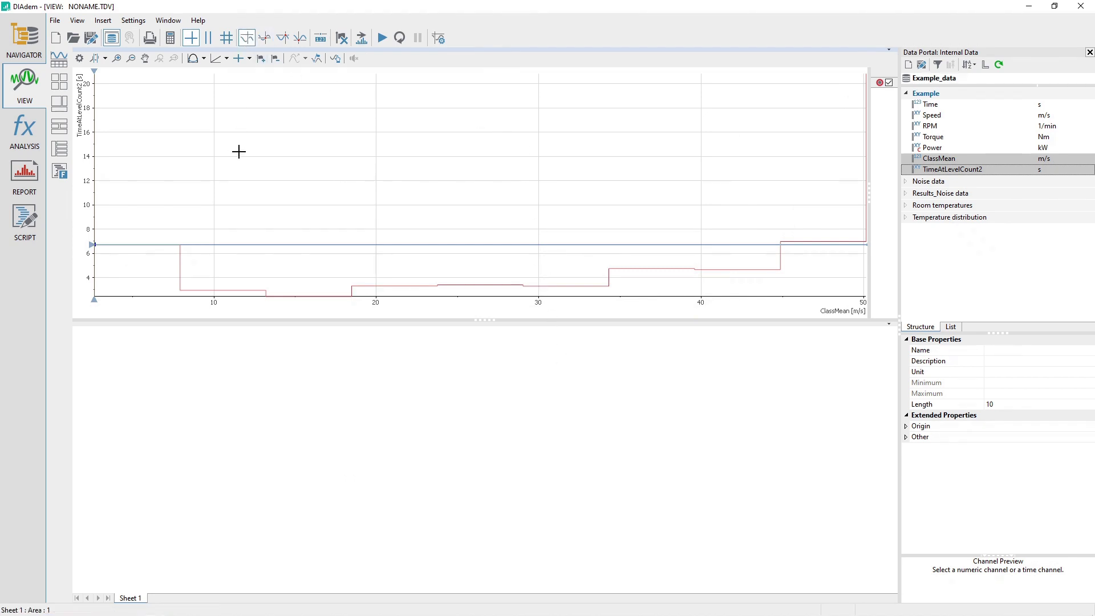
click(331, 119)
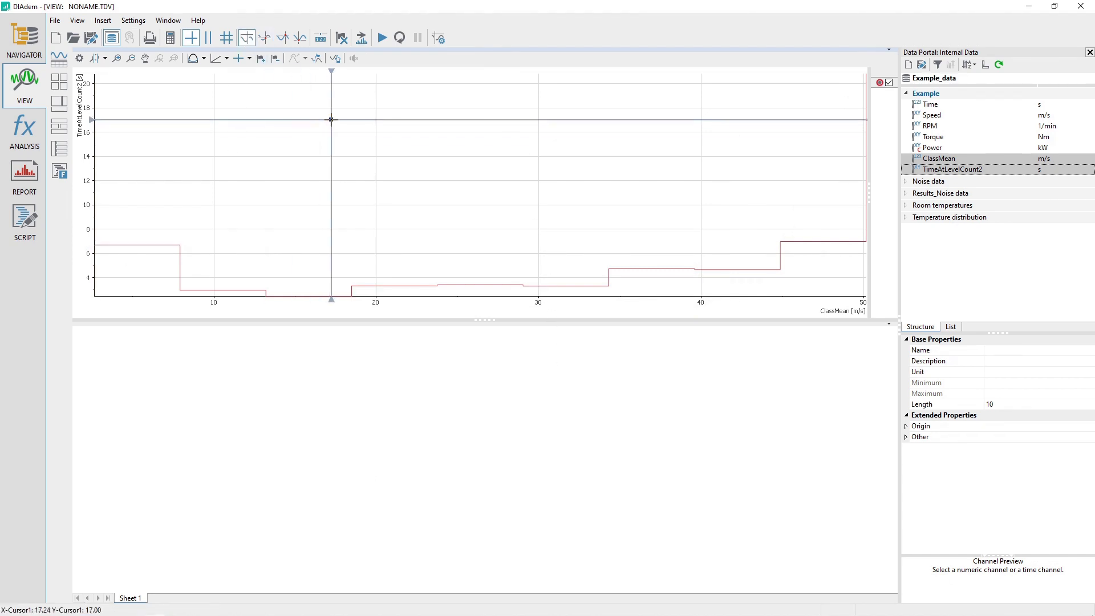
click(940, 162)
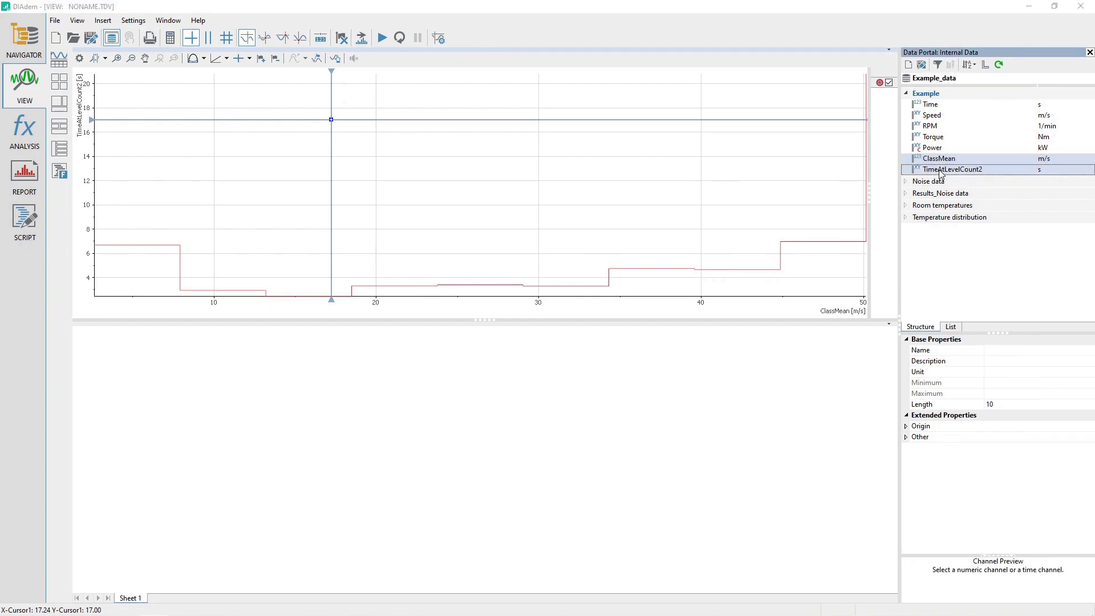
drag(940, 174, 546, 393)
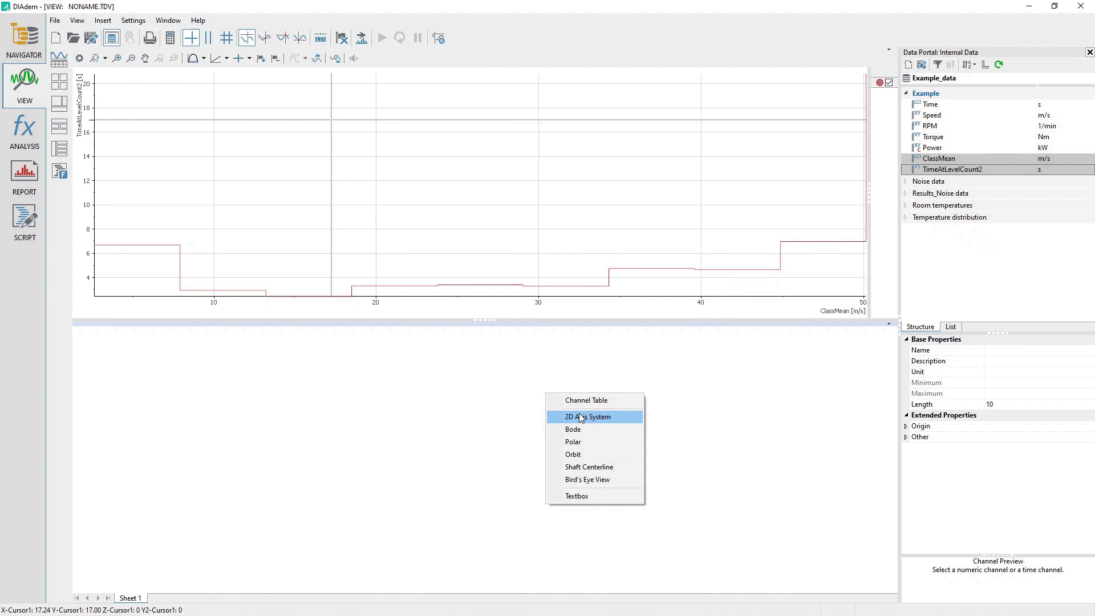
click(618, 402)
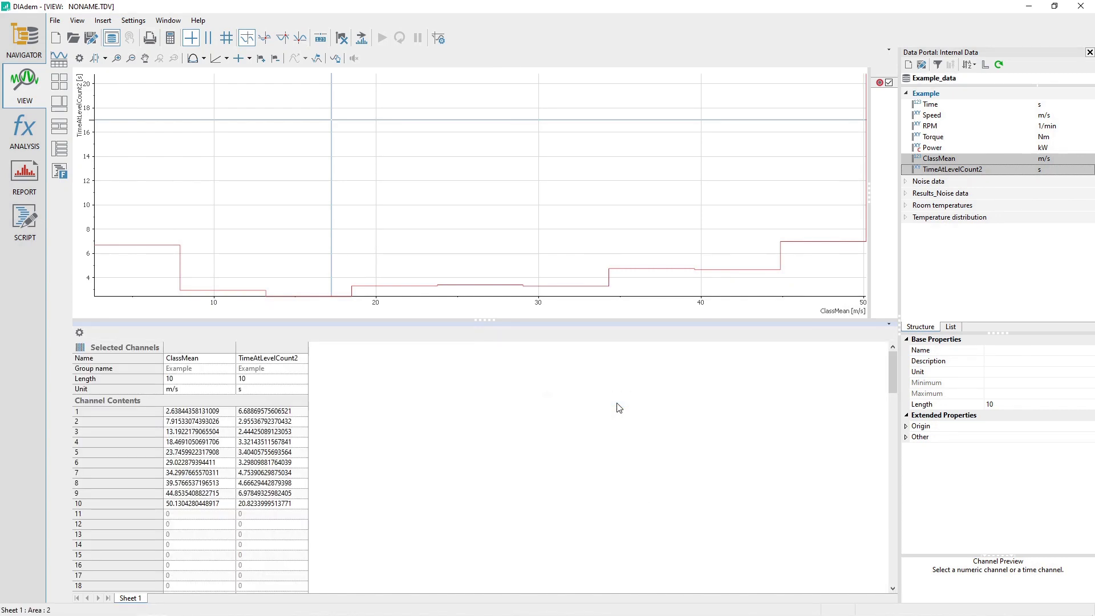